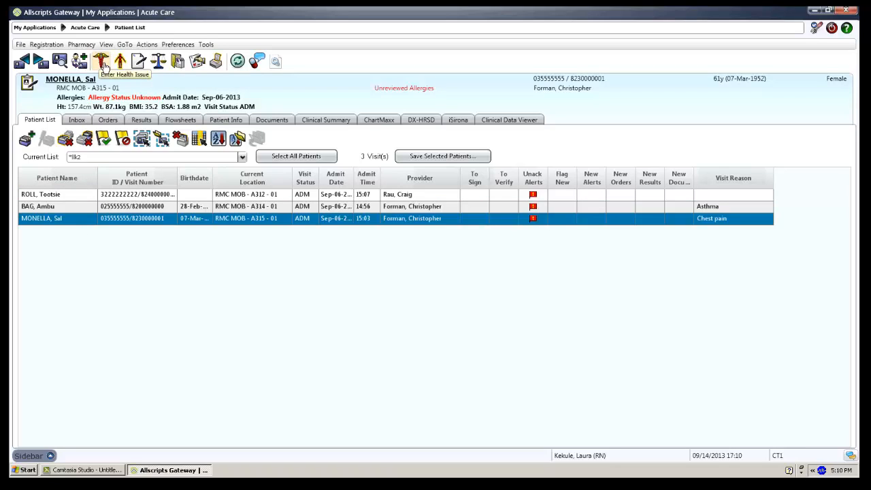
Open the Health Issue Manager for the selected patient from the caduceus toolbar icon
click(102, 62)
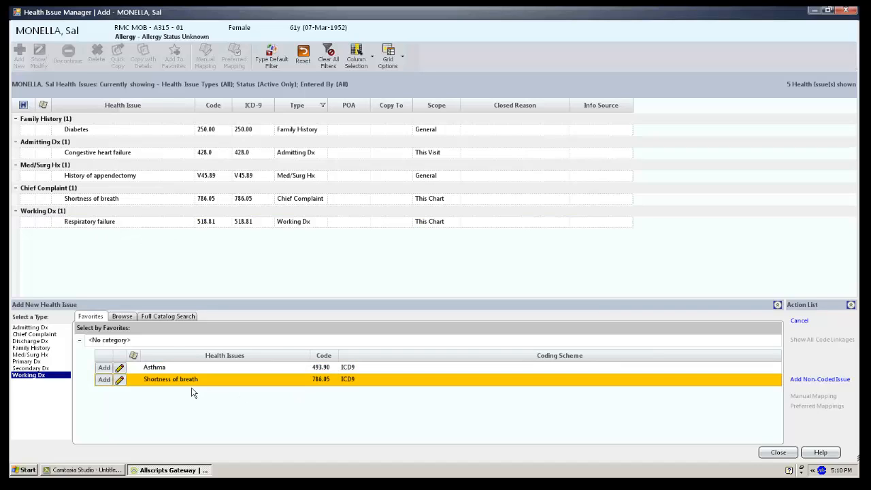
Add Respiratory failure (518.81) to the favorites with issue type Chief Complaint
click(135, 225)
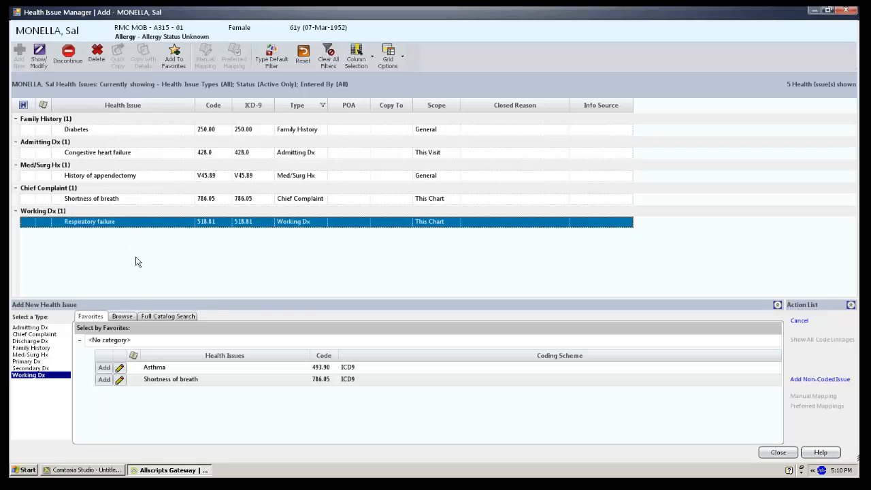
click(40, 333)
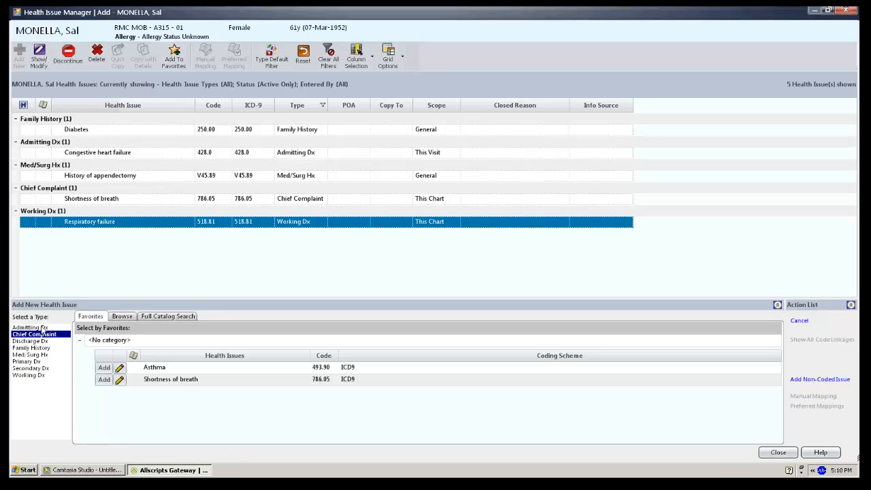
click(176, 57)
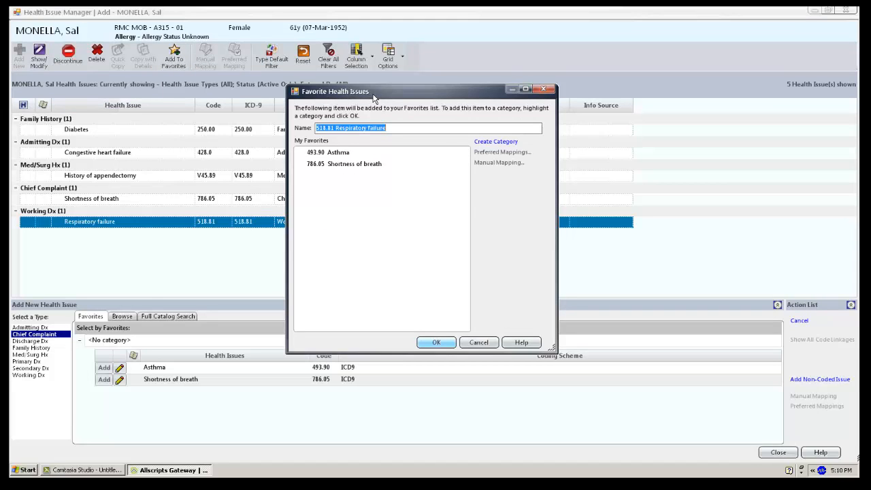
click(436, 344)
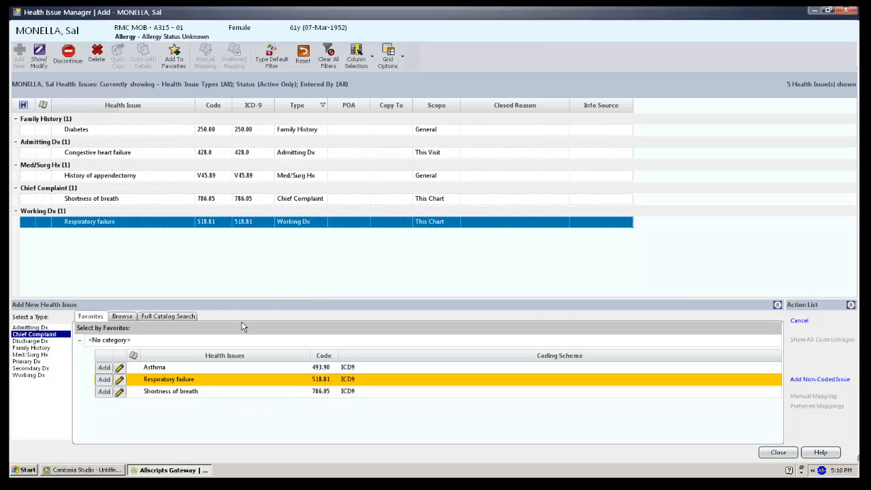
Add Diabetes (250.00) to the favorites as Family History, then close the Health Issue Manager
click(134, 129)
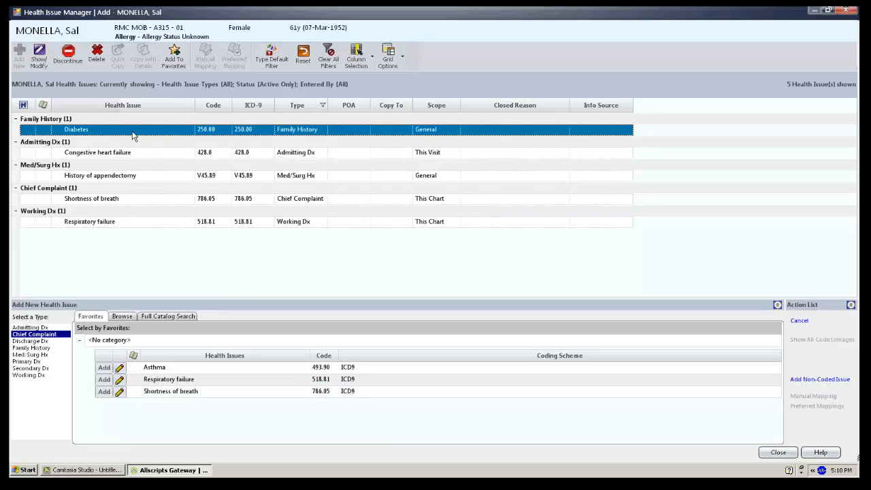
click(26, 349)
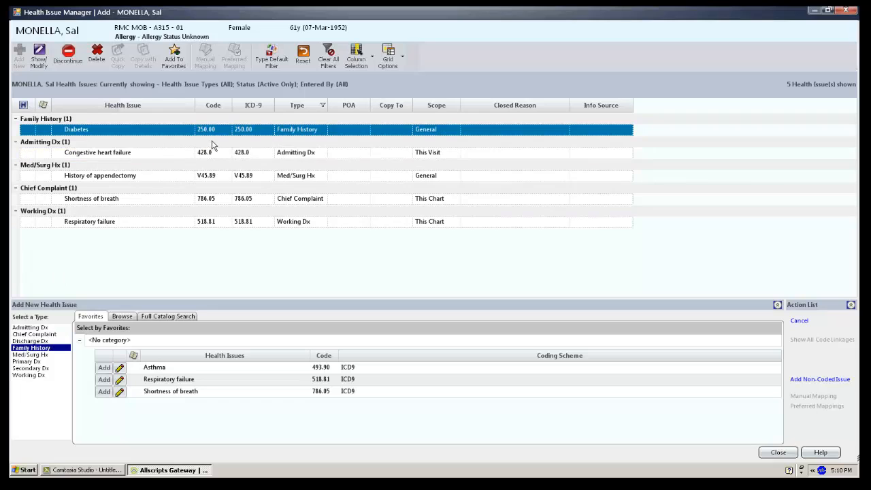
click(174, 59)
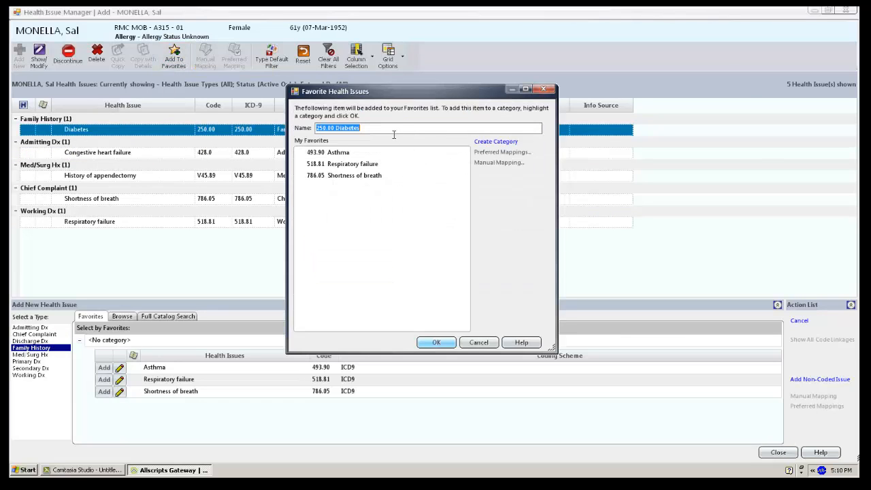
click(436, 342)
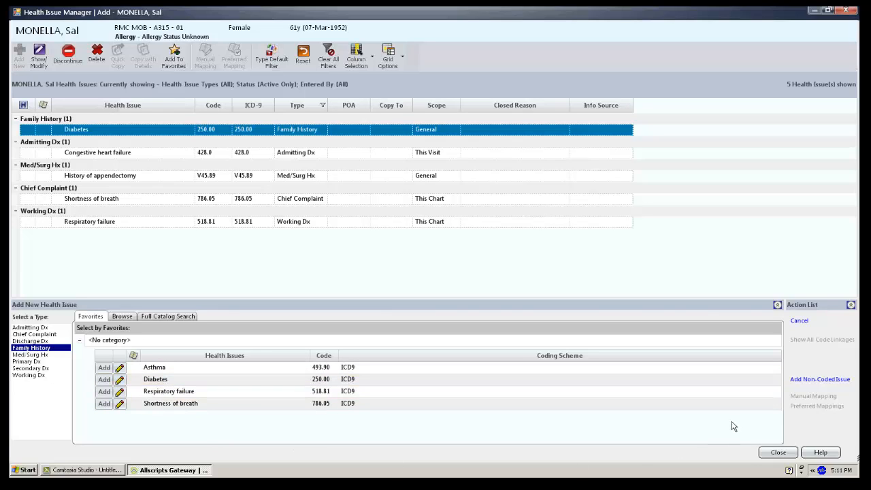
click(780, 454)
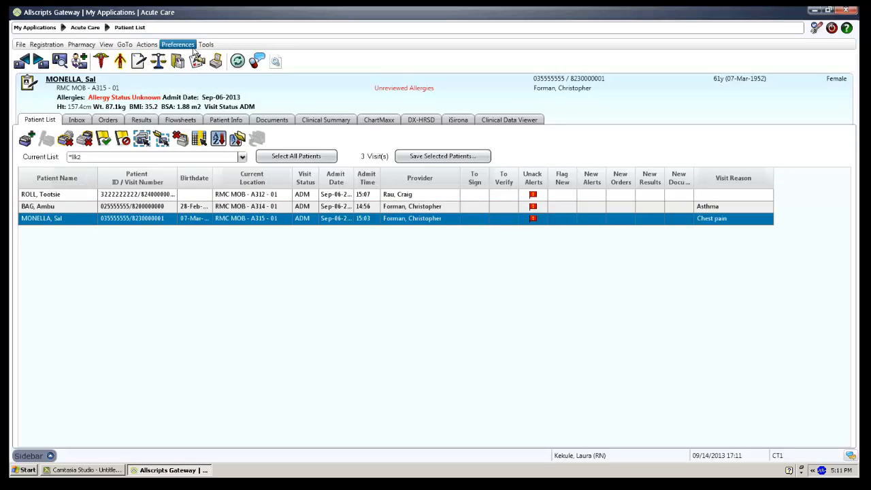
Open Preferences > Health Issues and create a new favorites category
click(179, 45)
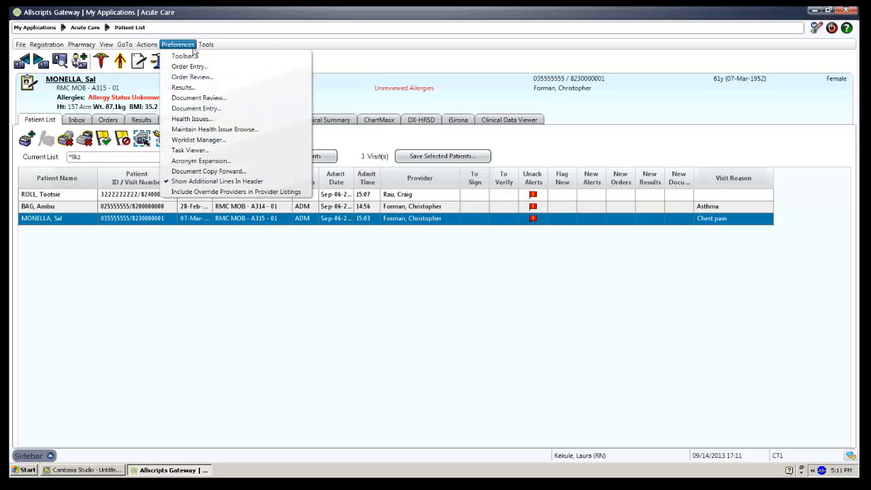
click(213, 125)
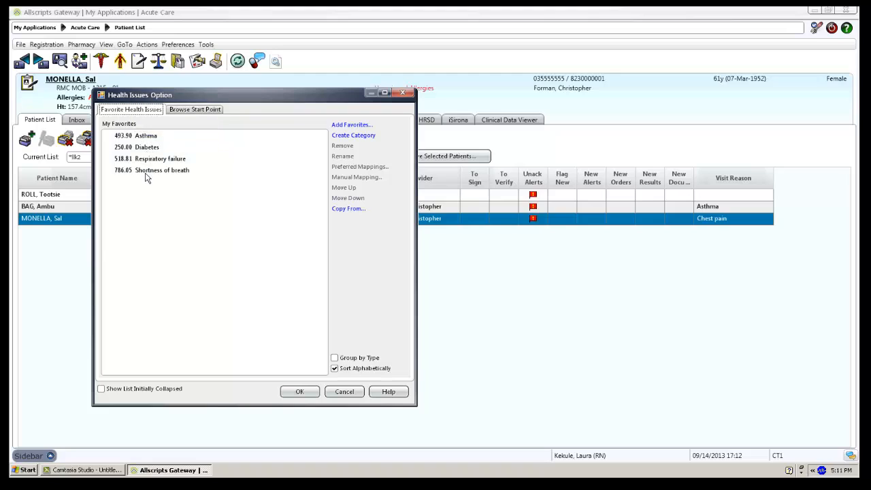
click(367, 138)
Name the category Respiratory and move Asthma, Respiratory failure and Shortness of breath into it
text(Respiratory)
click(250, 217)
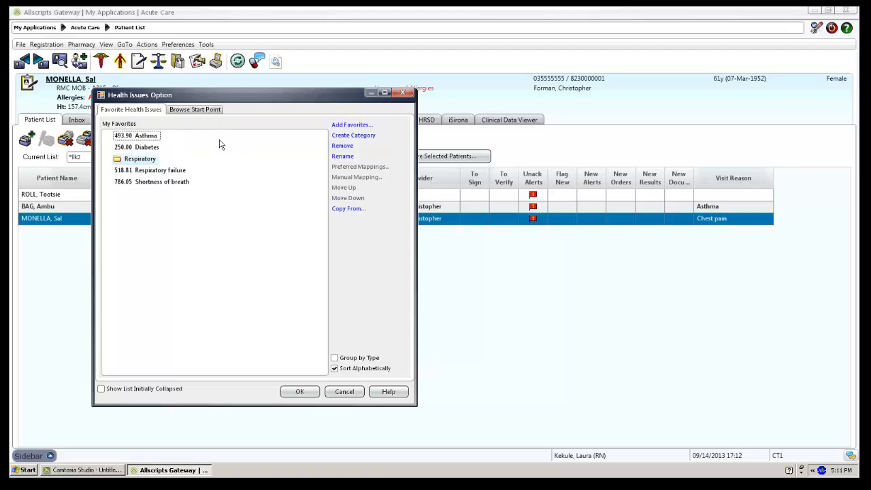
click(161, 139)
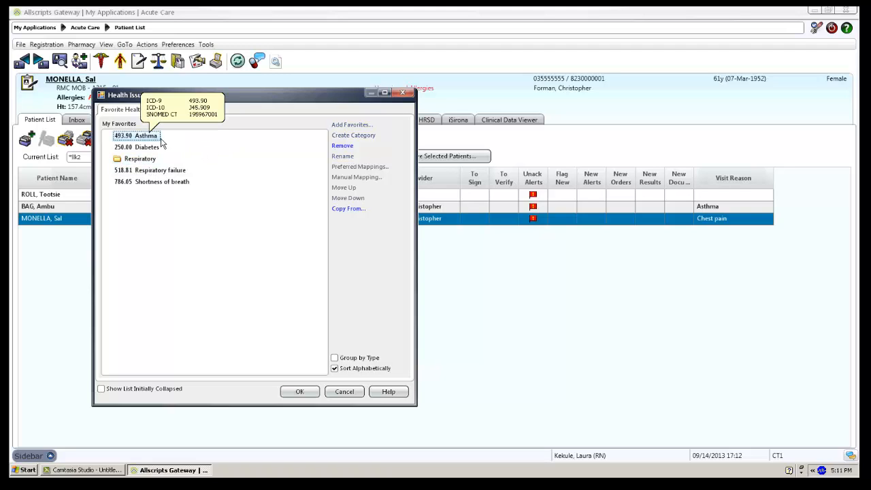
drag(162, 143, 158, 162)
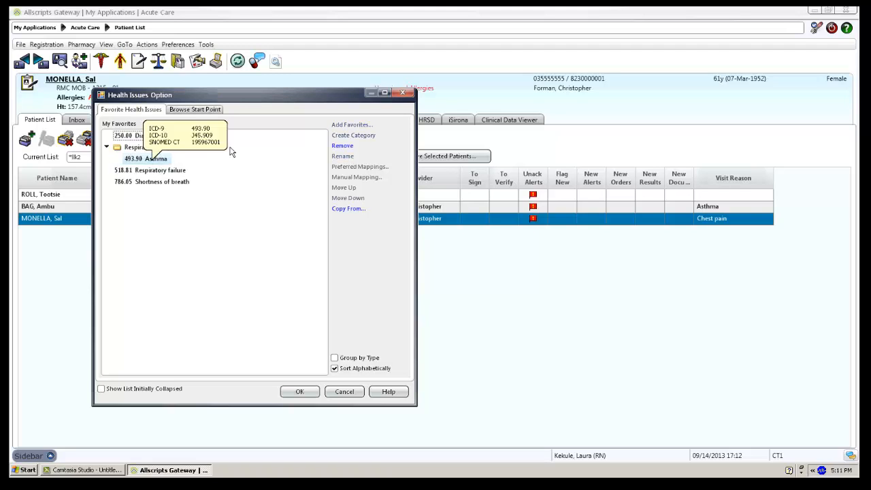
click(174, 171)
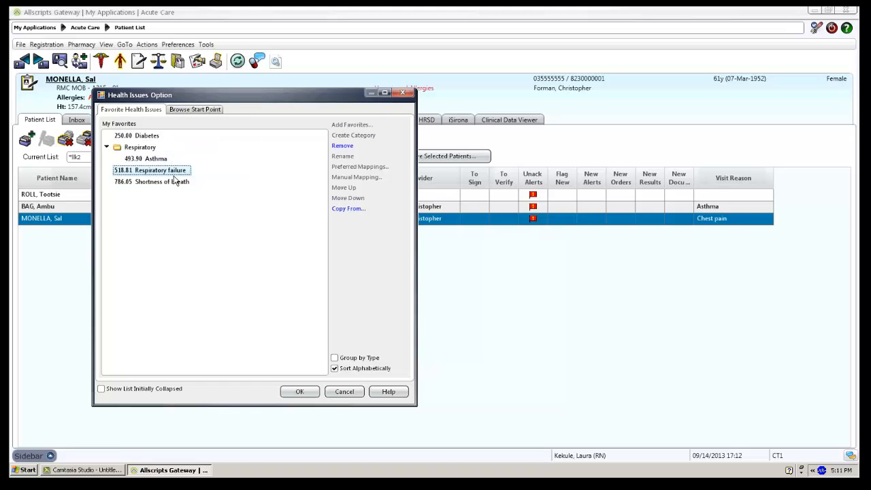
click(148, 150)
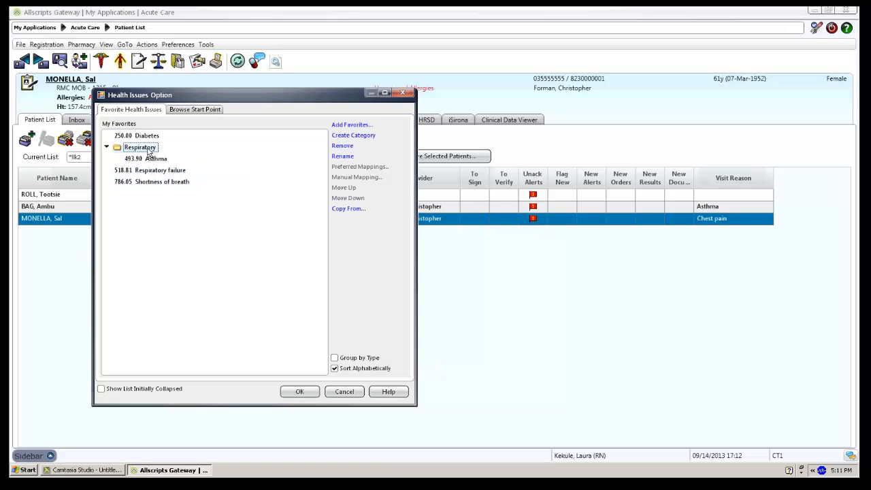
drag(149, 153, 151, 155)
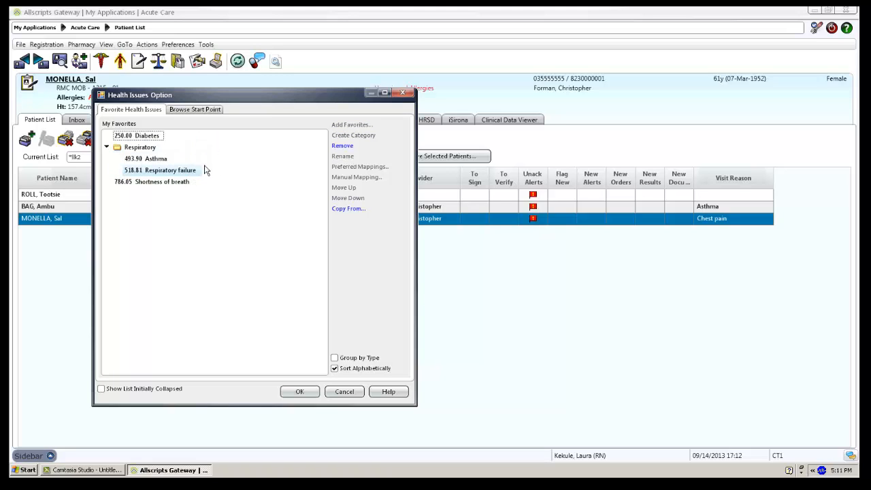
click(136, 182)
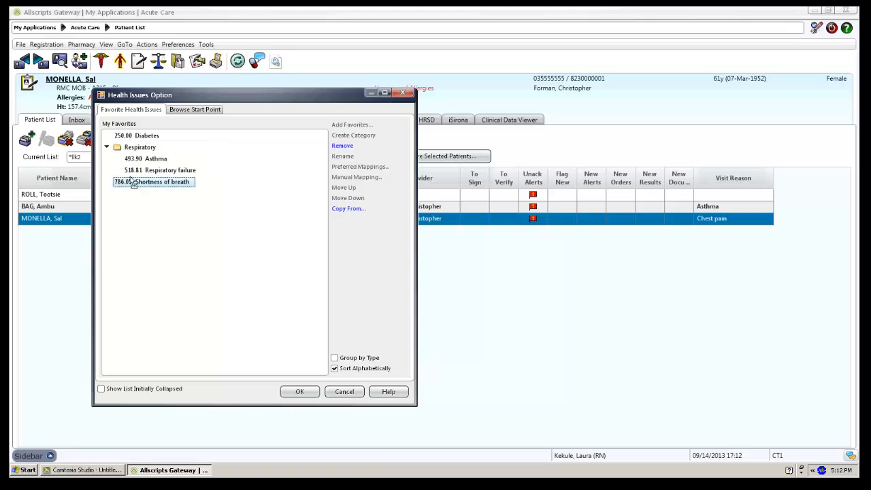
drag(134, 183, 134, 149)
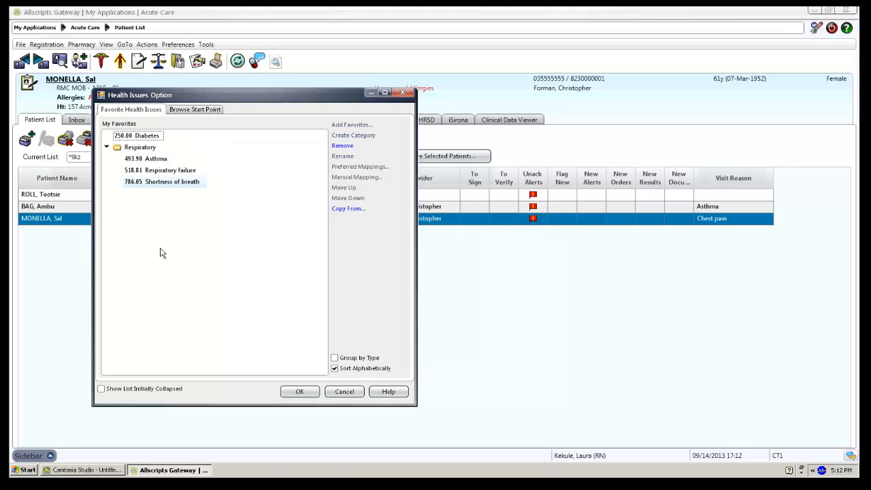
Create a new Cardiology favorites category and select it
click(203, 151)
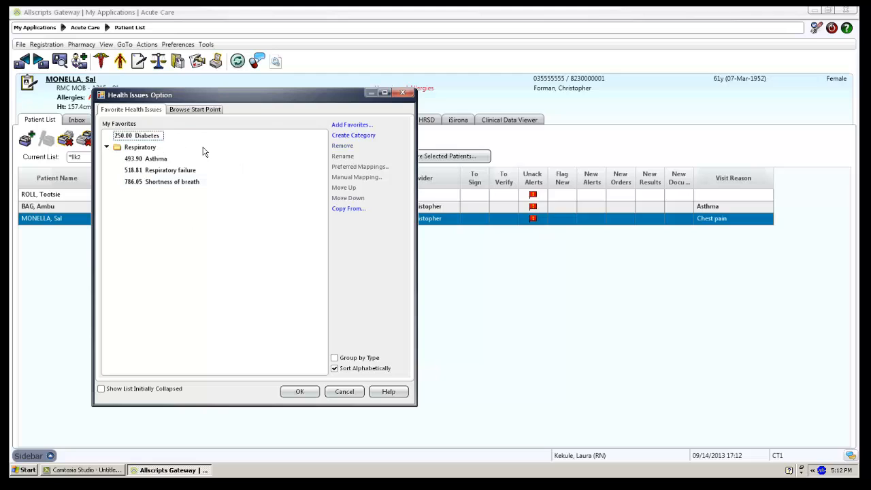
click(371, 136)
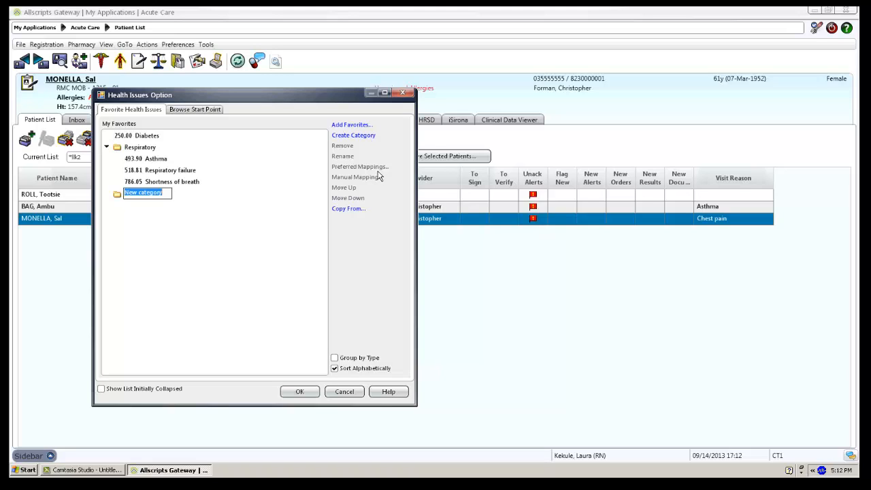
text(Cardiology)
click(206, 239)
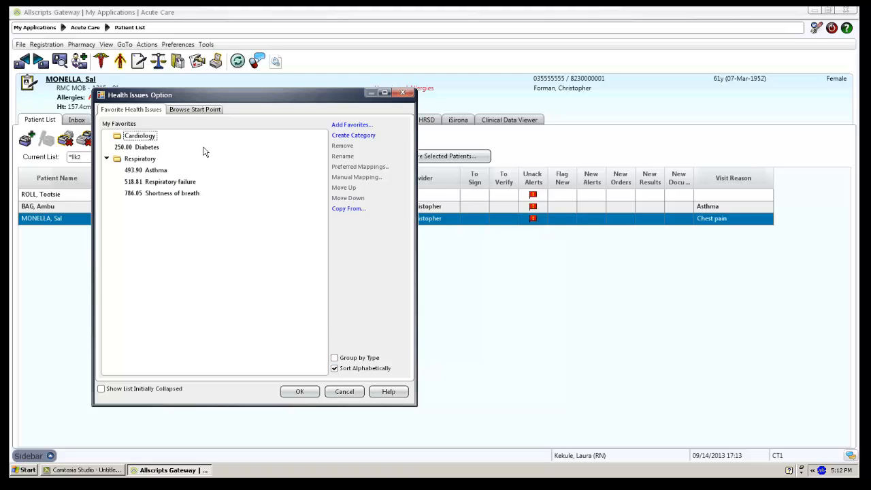
click(146, 138)
Search the catalog for 'chf' and pick Congestive heart failure for Cardiology
click(359, 126)
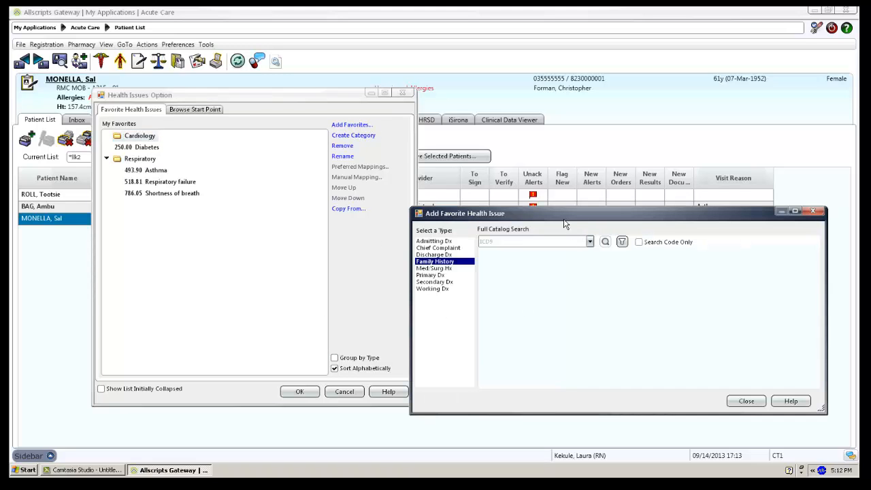
drag(498, 217, 429, 217)
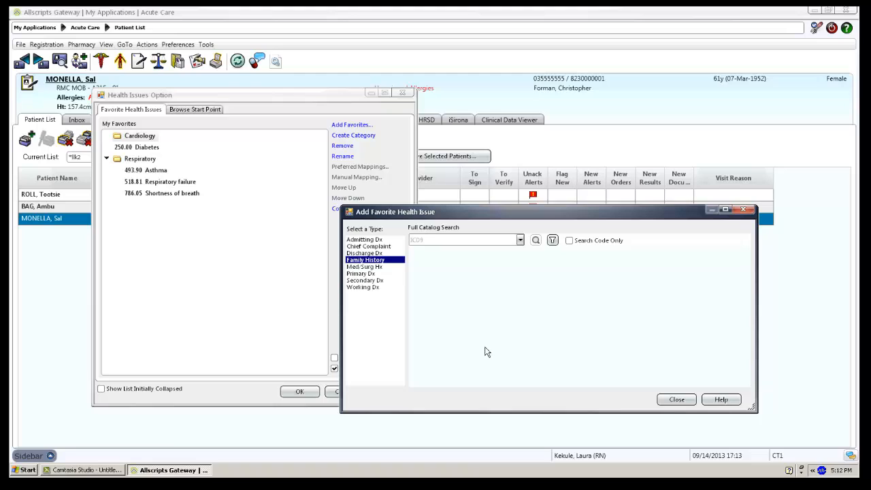
click(437, 250)
text(chf)
click(536, 240)
click(504, 269)
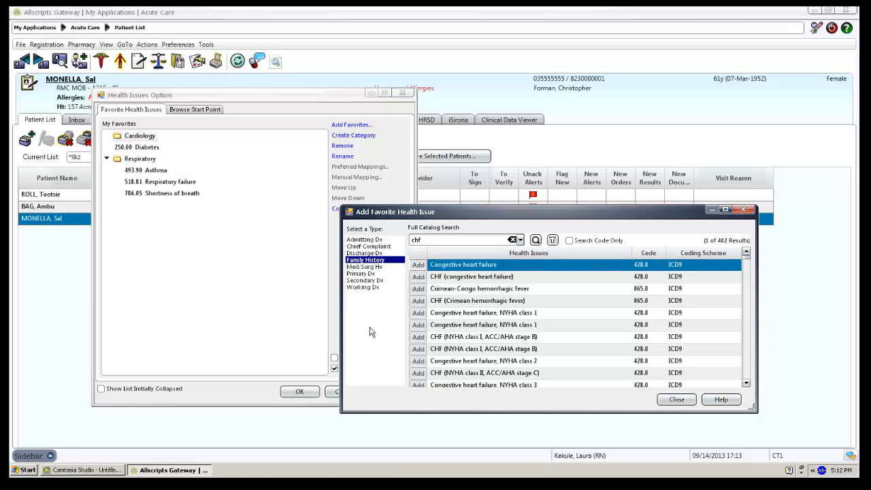
Search the catalog for 'Chest Pain' and pick Chest pain (786.50)
click(434, 244)
double_click(428, 243)
text(Chest Pain)
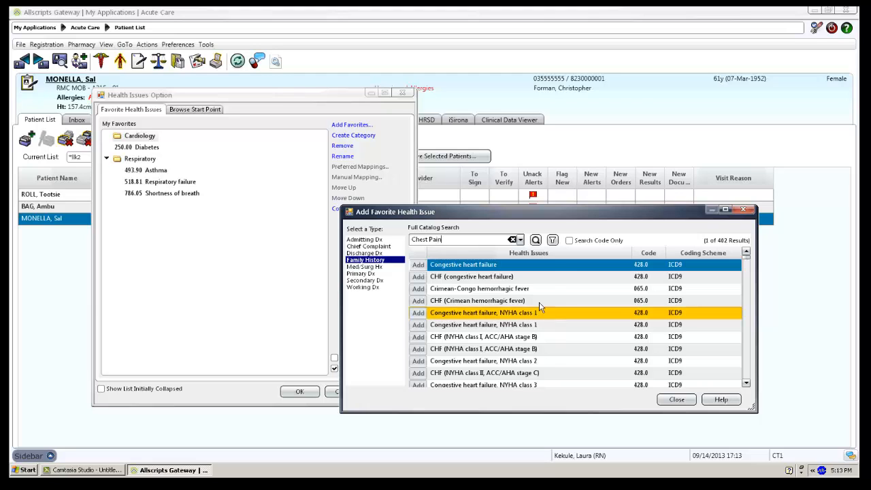
click(535, 239)
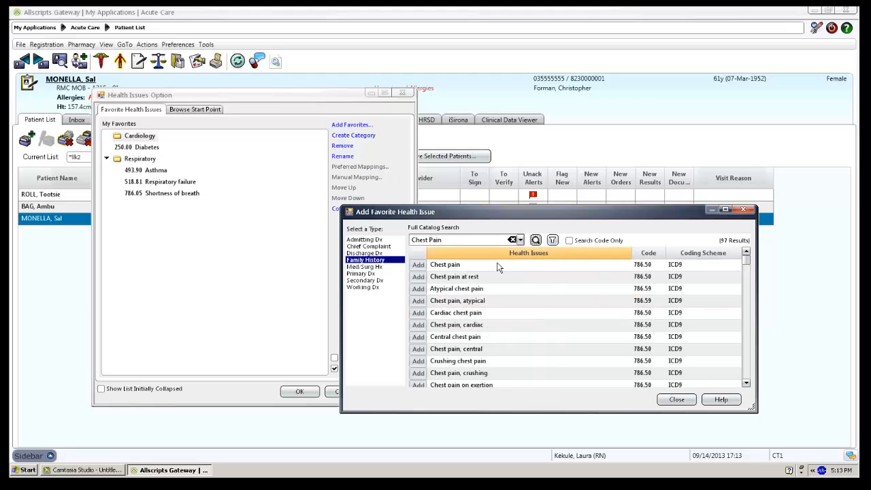
click(460, 269)
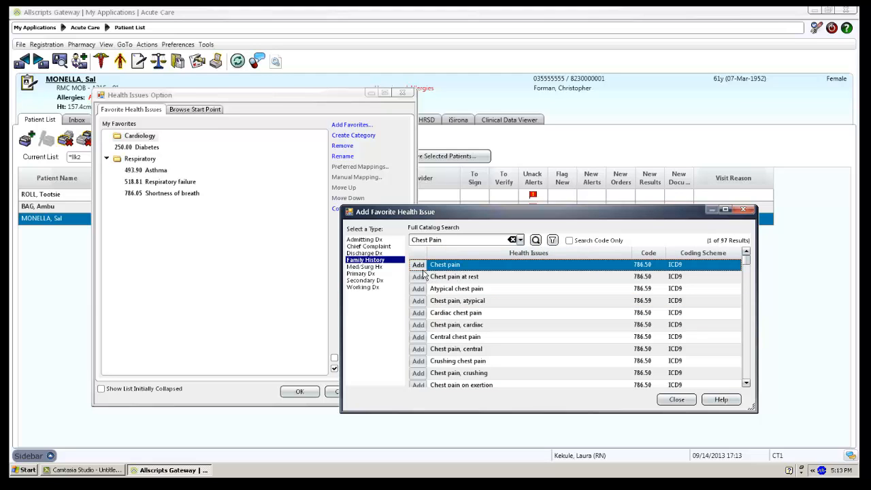
Add Chest pain to the Cardiology category
click(678, 399)
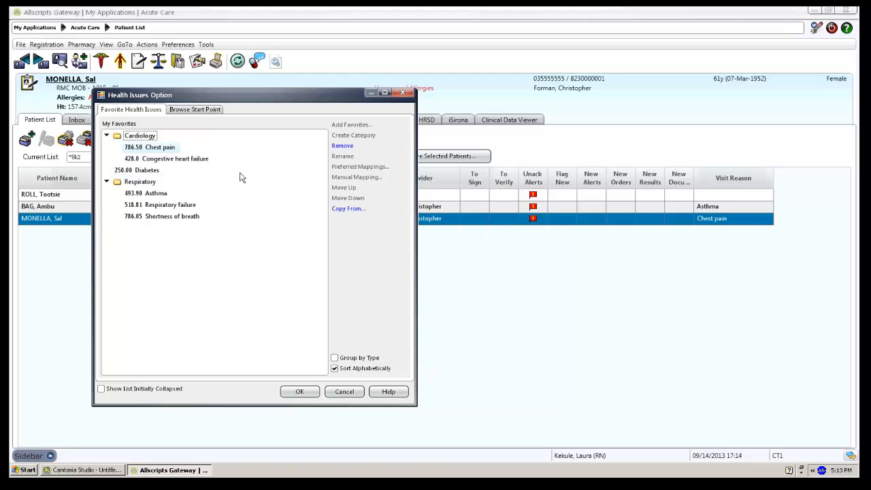
click(156, 141)
click(212, 151)
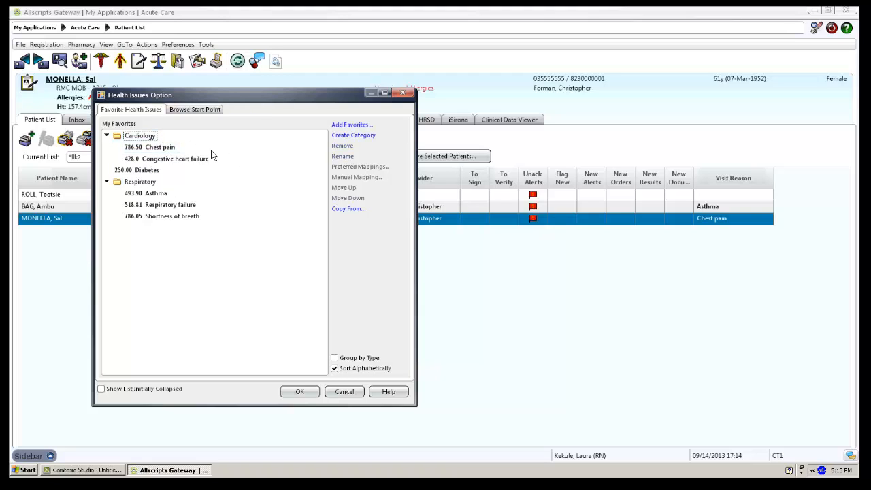
Create a Metabolic category and move 250.00 Diabetes into it
click(360, 138)
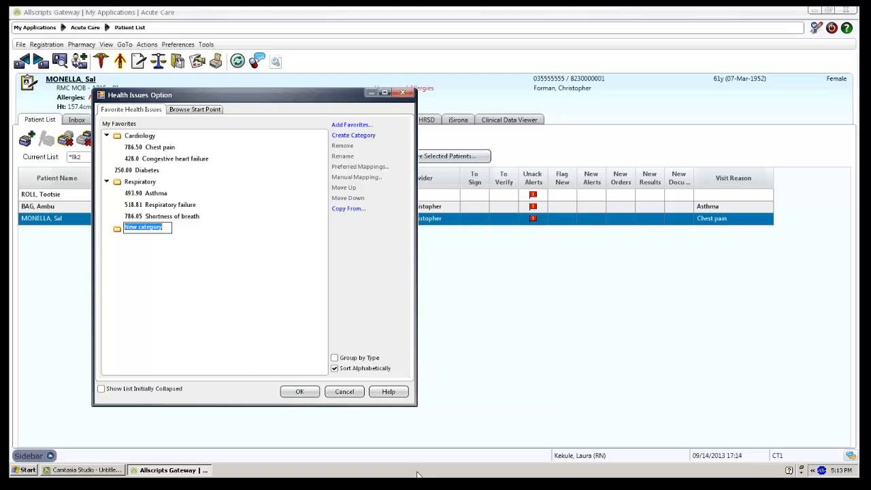
text(Metabolic)
key(Return)
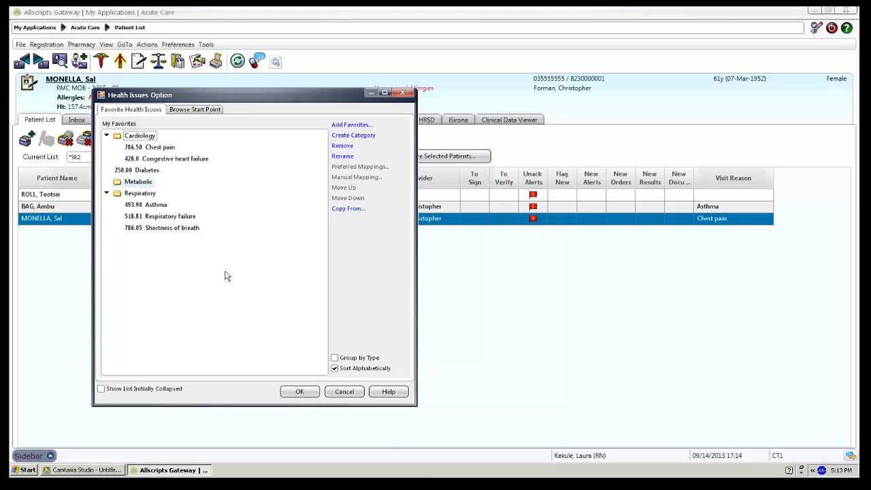
click(153, 175)
drag(154, 179, 151, 184)
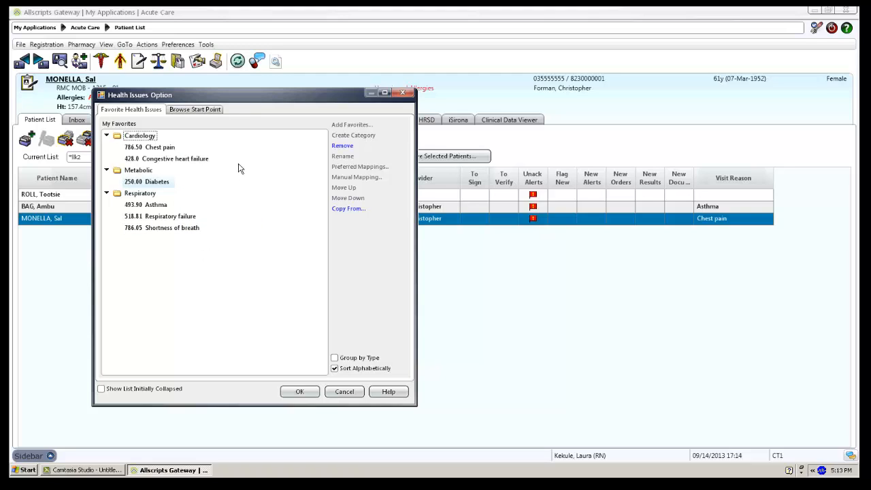
click(145, 138)
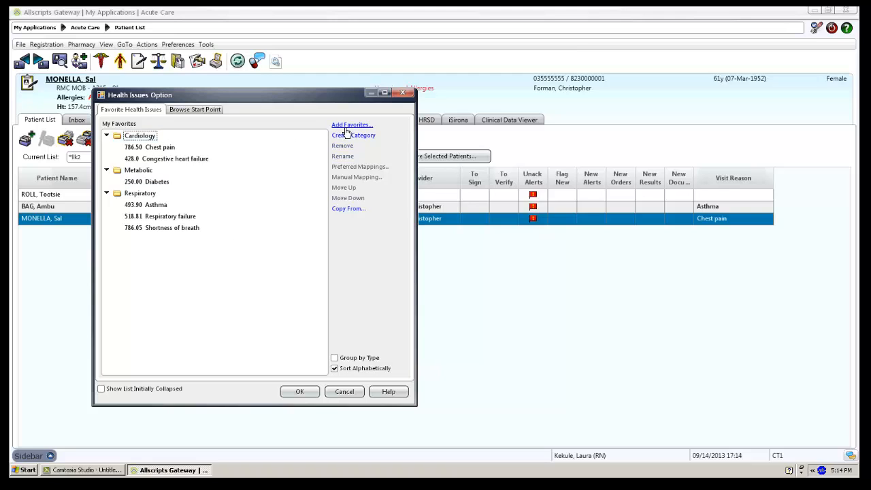
Save the categorized favorites with OK, then reopen Preferences > Health Issues
click(298, 393)
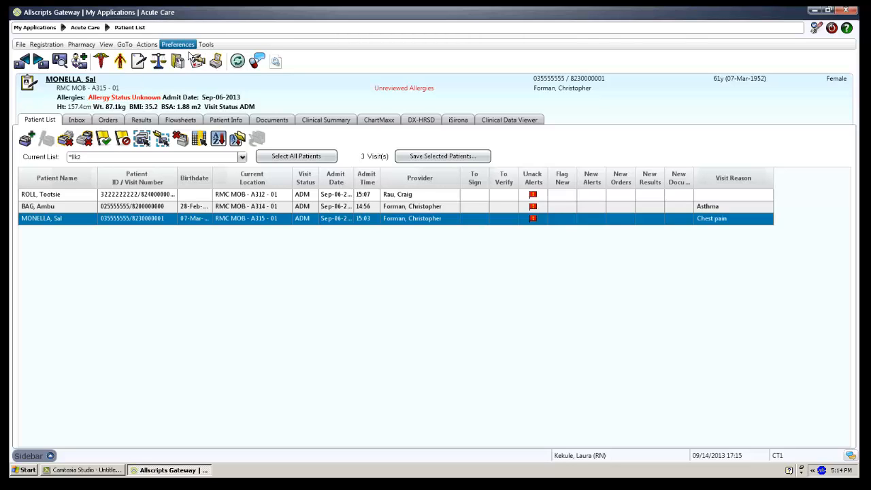
click(183, 45)
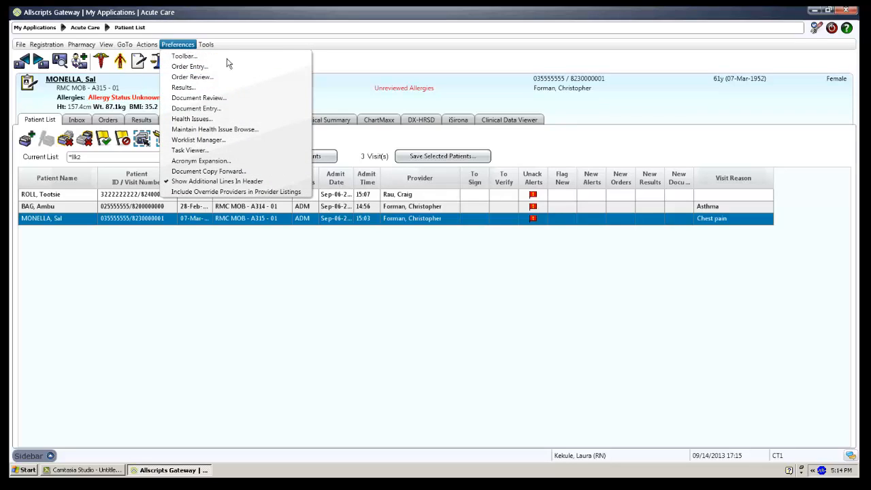
click(206, 44)
mouse_move(178, 44)
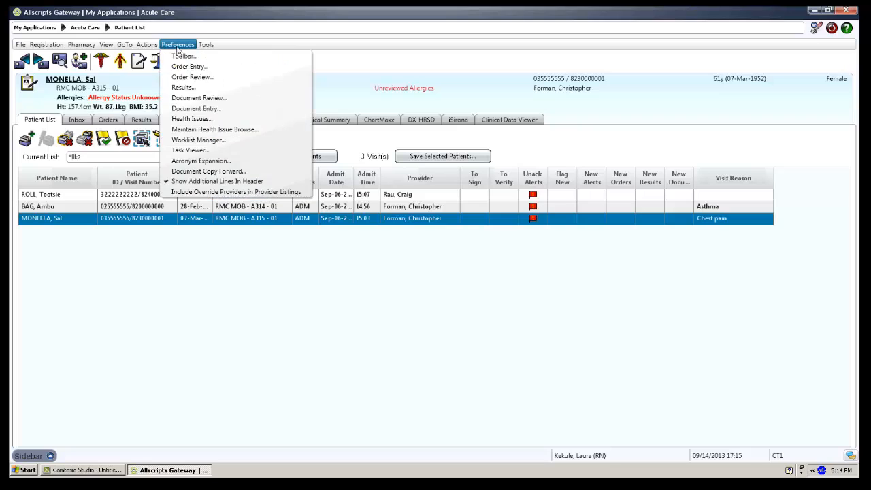
click(195, 126)
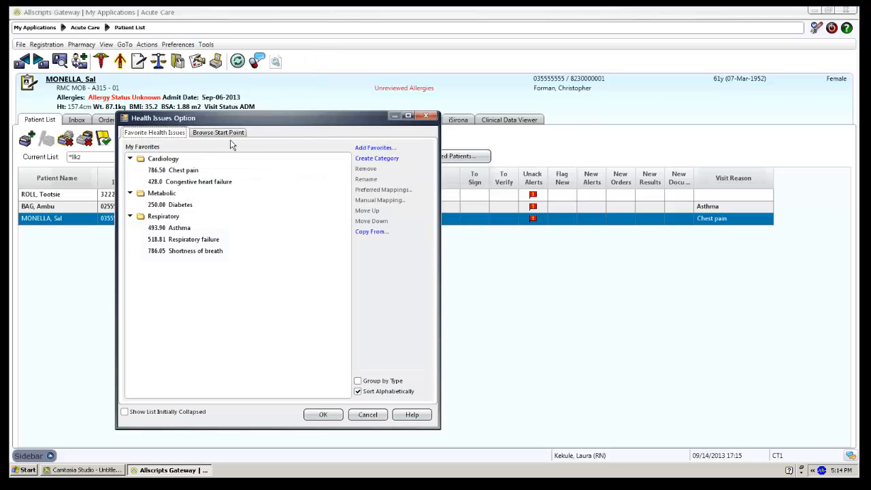
Use Copy From with the colleague's surname to copy all their favorites into My Favorites
click(373, 233)
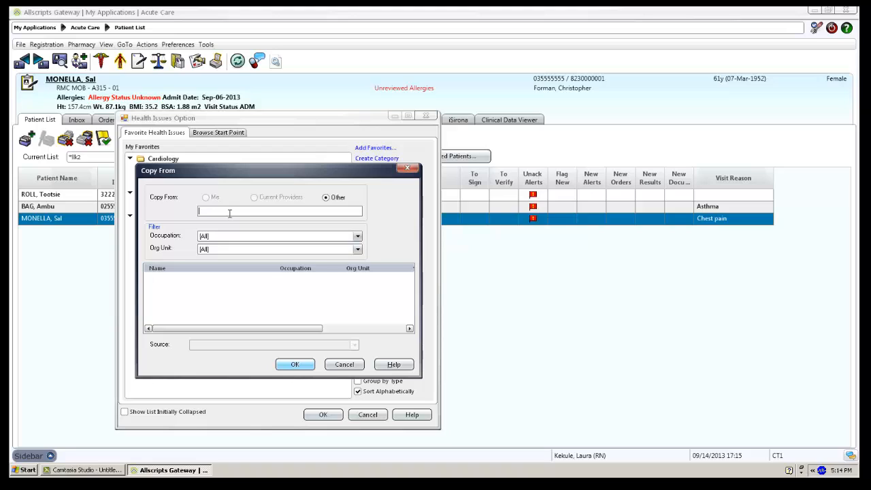
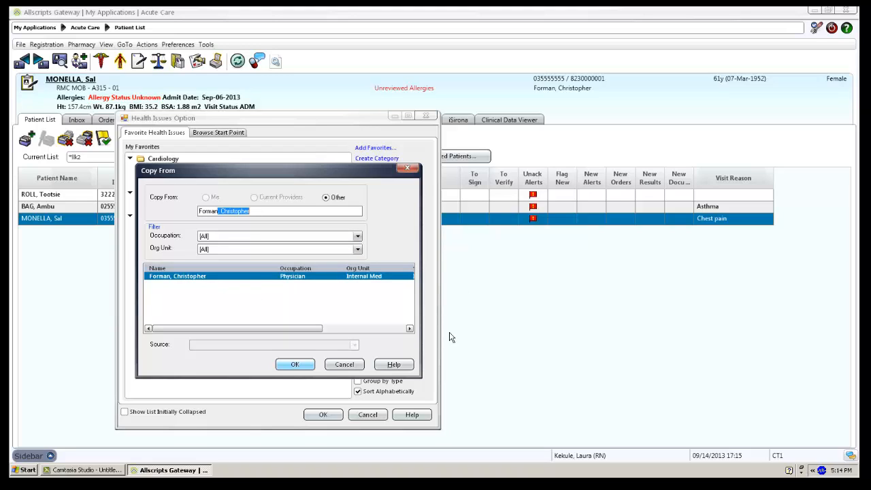
click(295, 365)
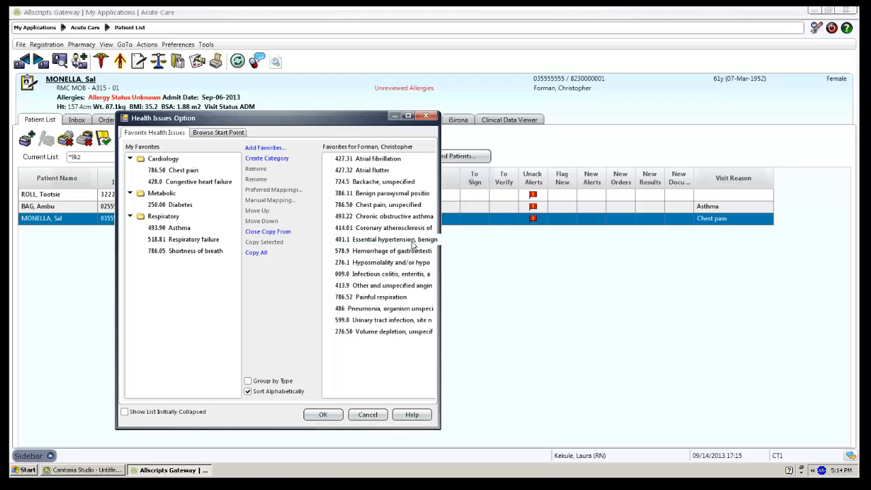
click(252, 254)
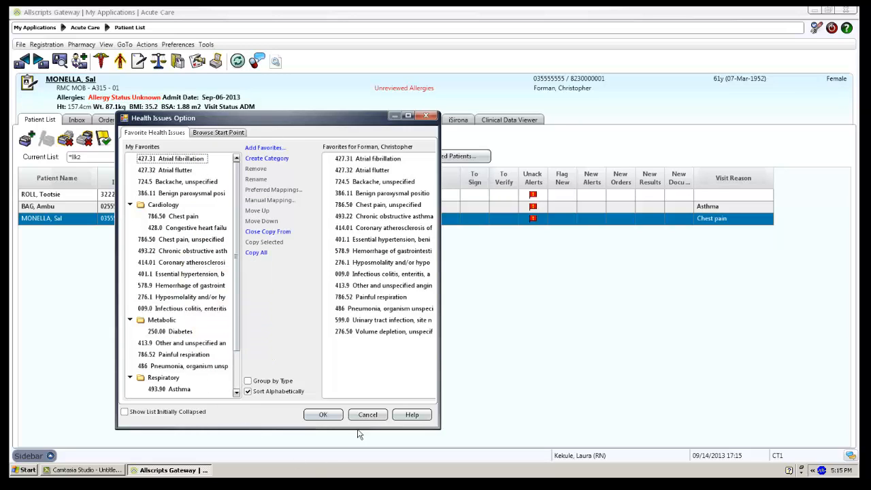
Save the current favorites and return to the Health Issues preferences
click(322, 414)
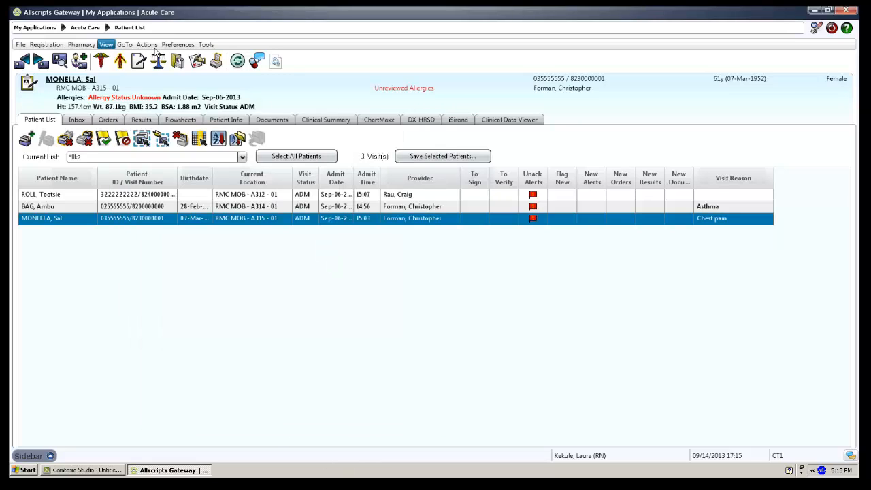
click(178, 44)
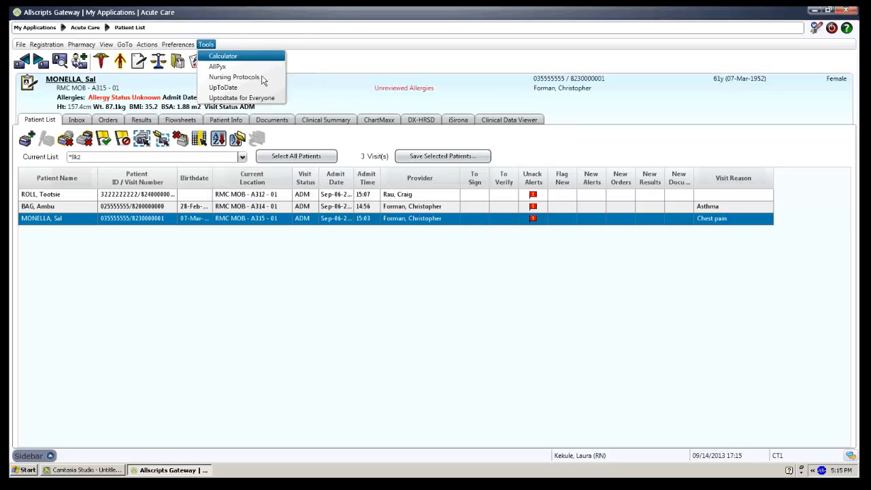
click(211, 120)
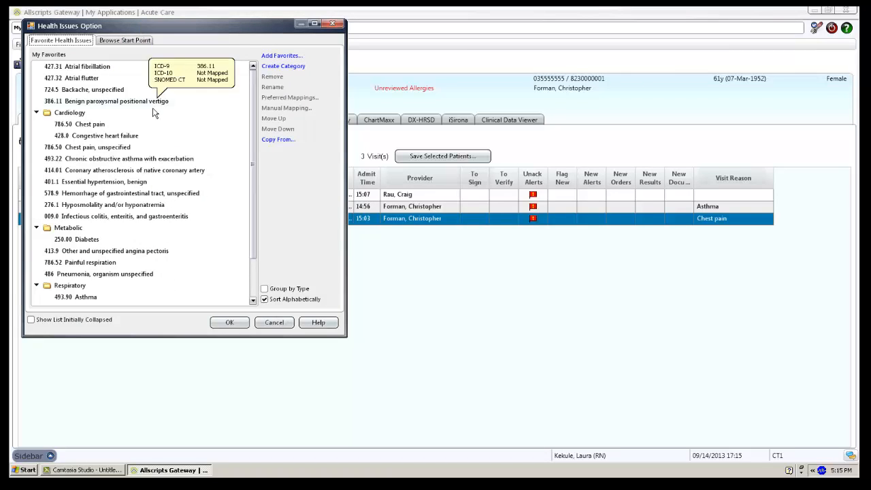
Move Atrial fibrillation (427.31) and Atrial flutter (427.32) into the Cardiology category
click(96, 70)
drag(97, 73, 91, 124)
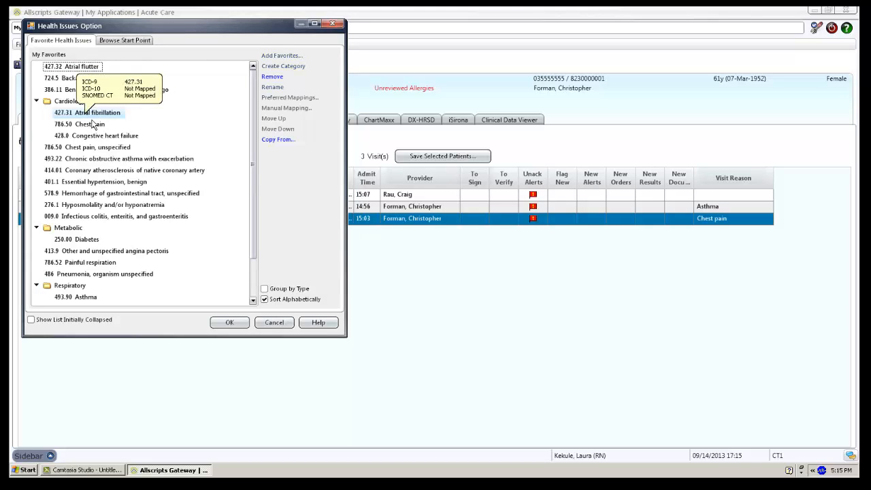
click(84, 69)
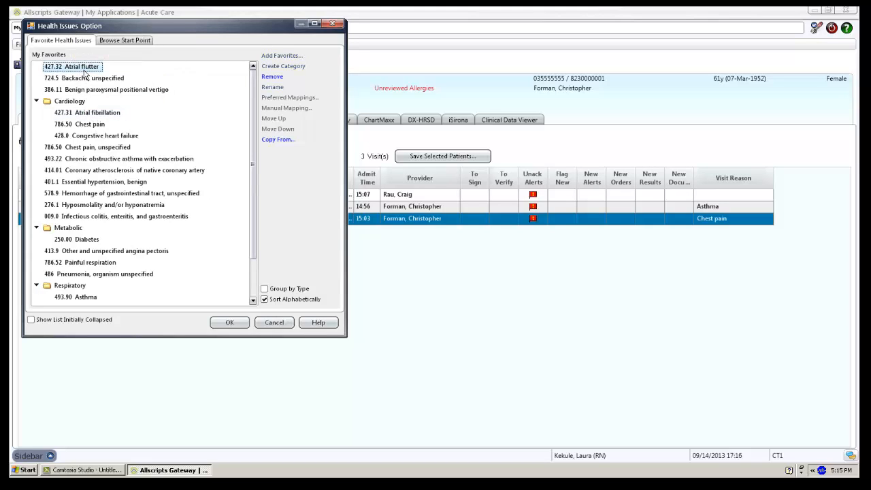
drag(84, 70, 86, 113)
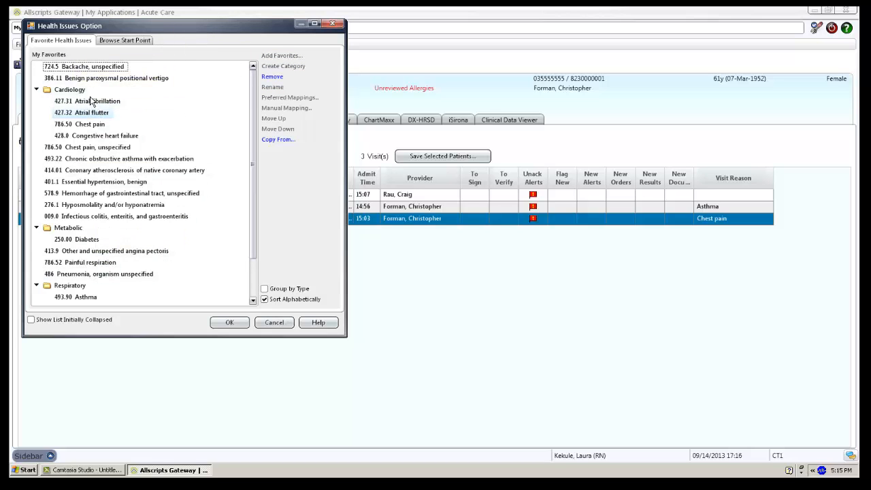
Turn off Sort Alphabetically and move Chest pain, unspecified (786.50) into Cardiology
click(267, 300)
click(84, 147)
drag(81, 154, 75, 96)
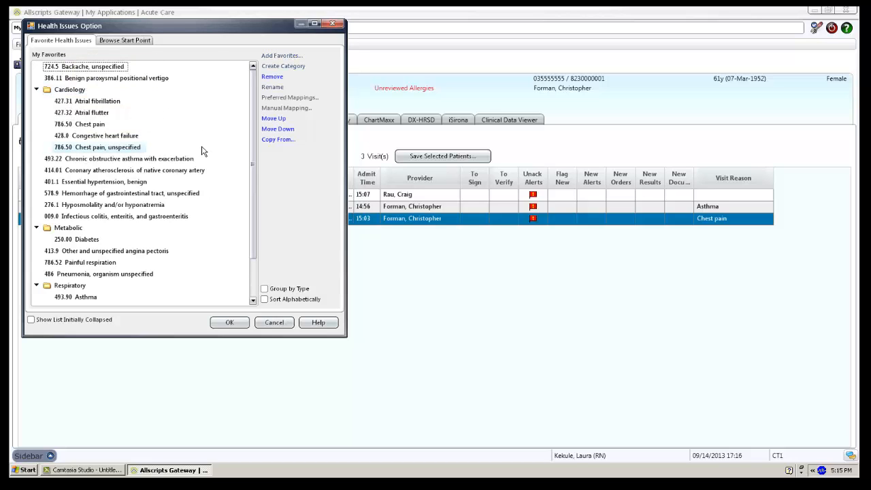